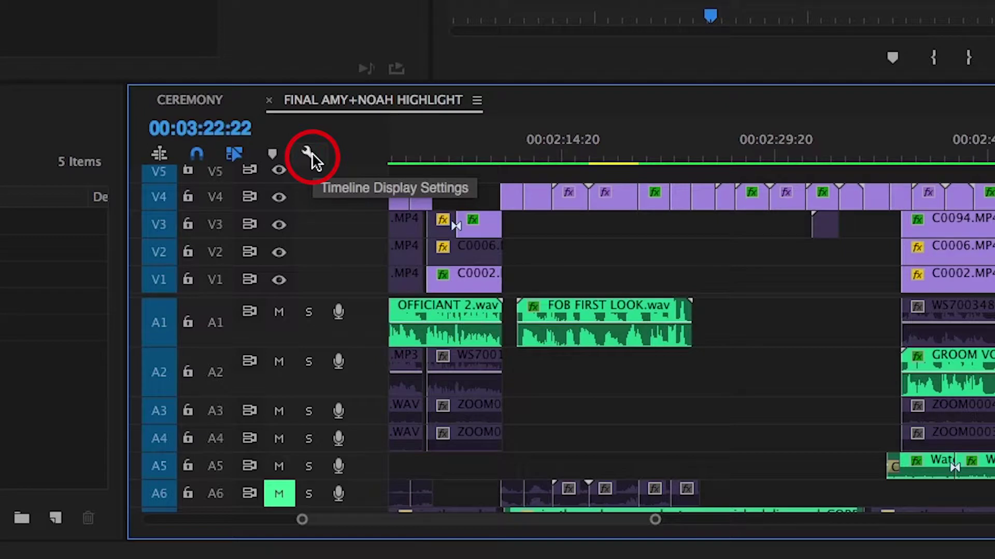
Step: Turn on duplicate frame markers in the timeline display settings
click(312, 152)
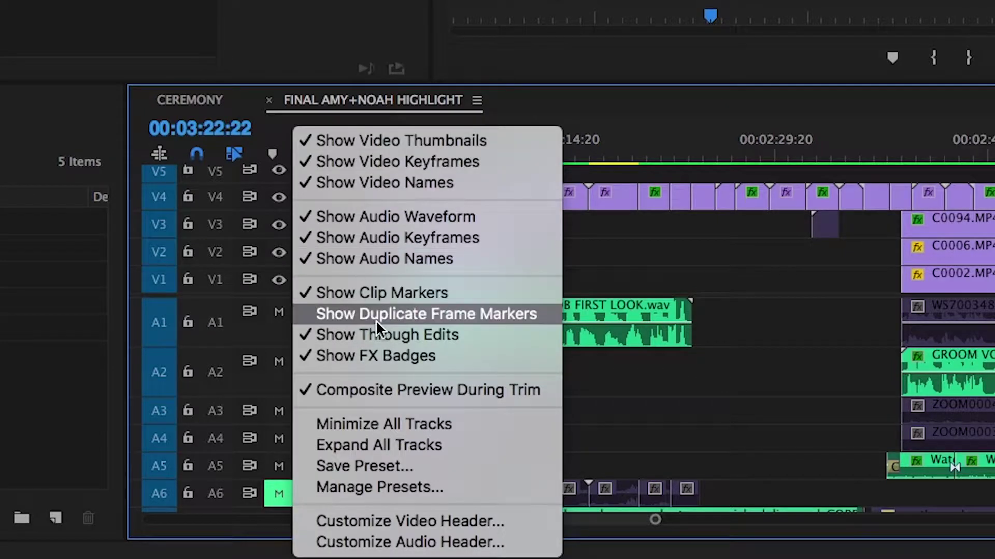
click(362, 315)
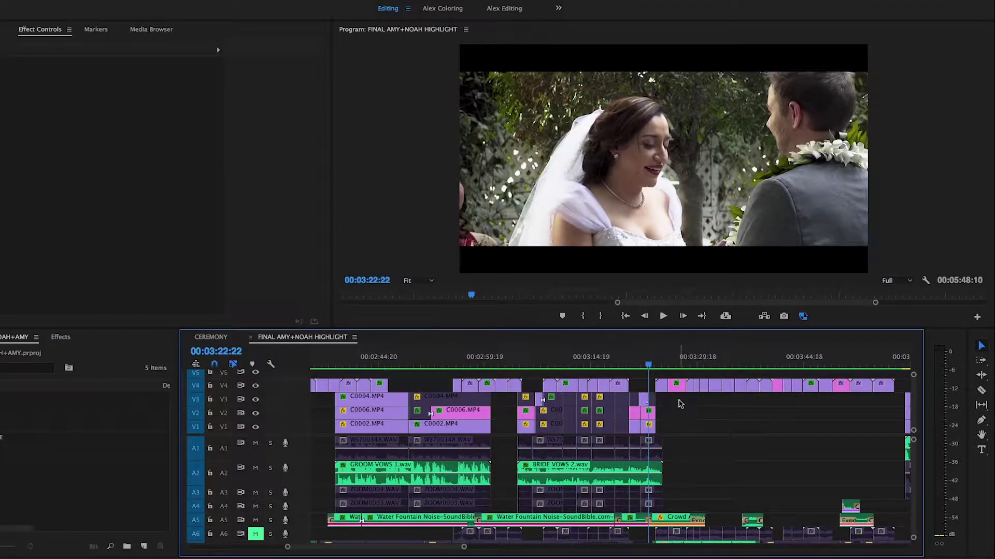
Step: Try duplicating the BRIDE VOWS 2 video and audio clips into the empty gap after them, and undo the duplication
drag(679, 399, 519, 508)
scroll(567, 446, down, 1)
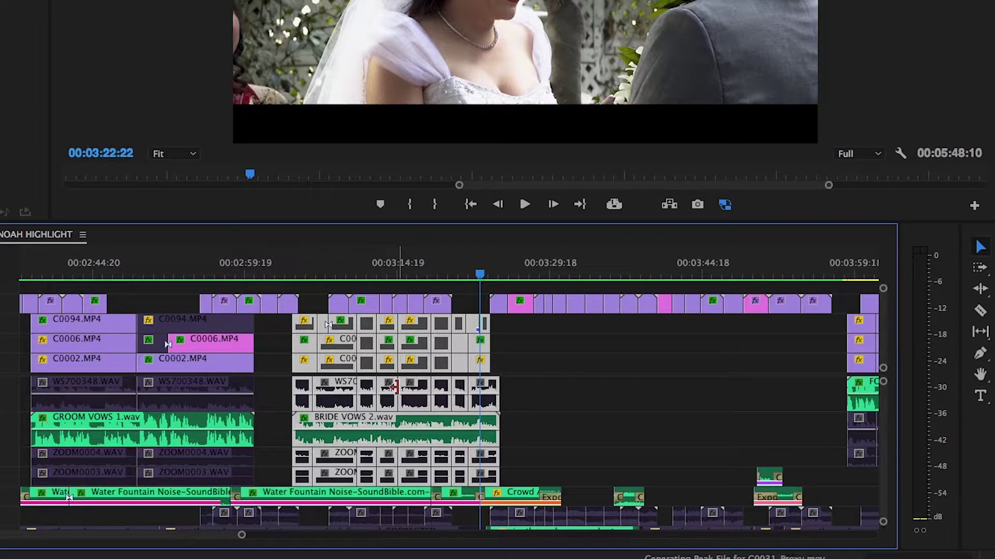
scroll(396, 386, up, 1)
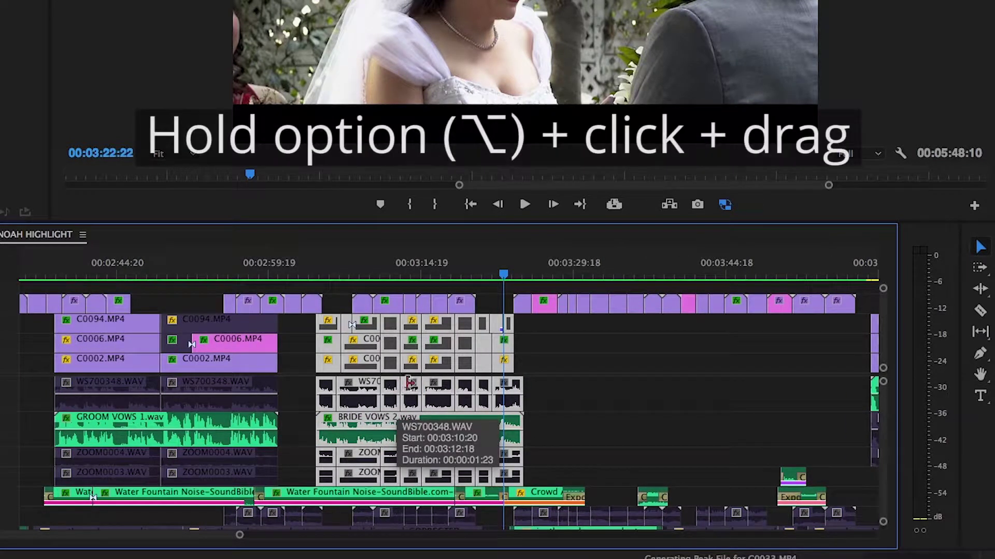
drag(437, 348, 685, 346)
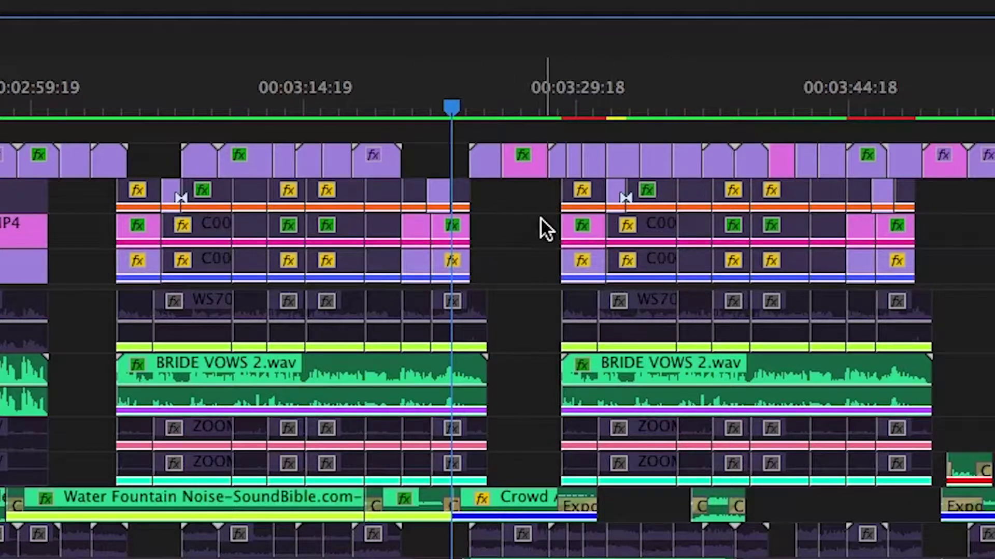
key(super+z)
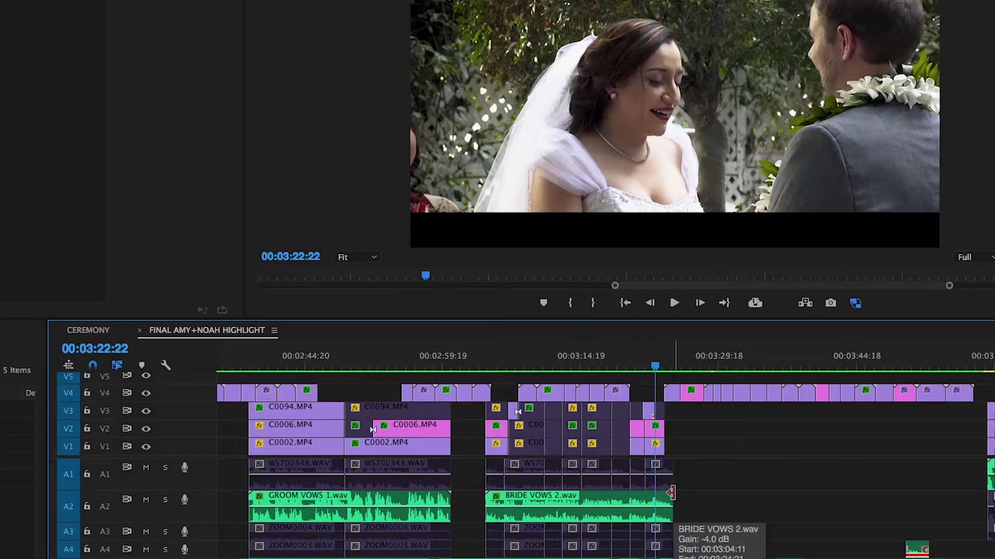
Step: Delete the A1 audio clips directly above BRIDE VOWS 2.wav
drag(699, 479, 490, 472)
key(Delete)
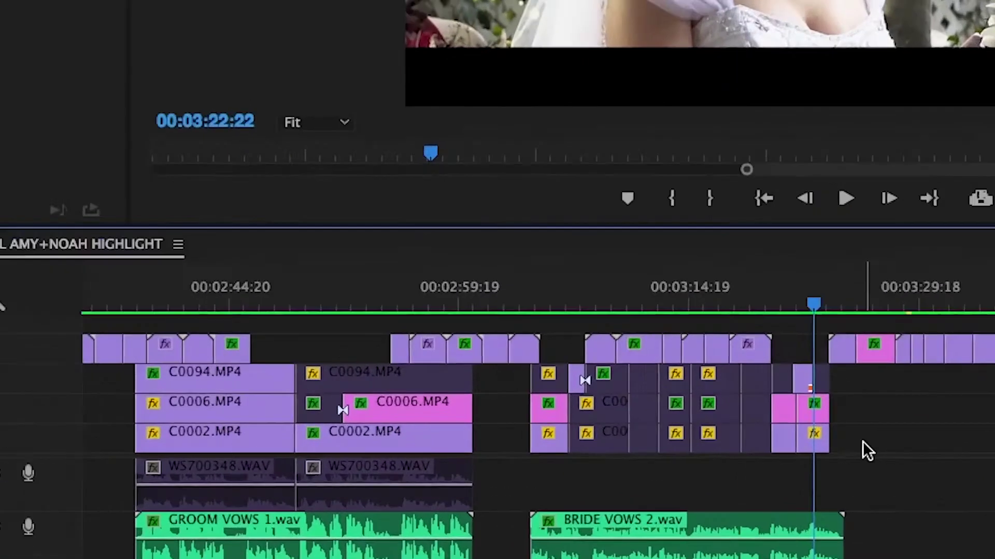
Step: Copy only the V1 video clips of the bride vows section into the CEREMONY sequence, beyond its last clips
drag(685, 449, 485, 413)
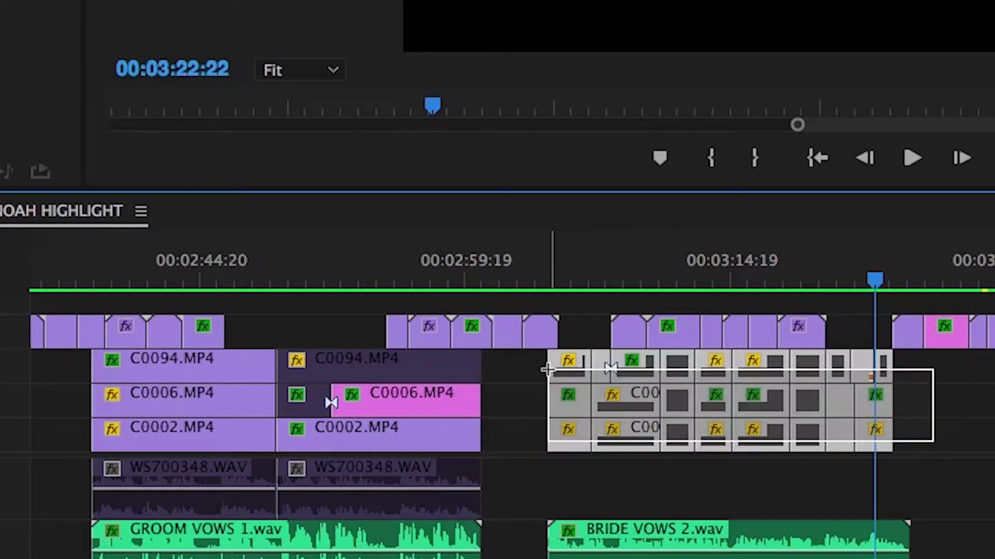
drag(547, 369, 531, 434)
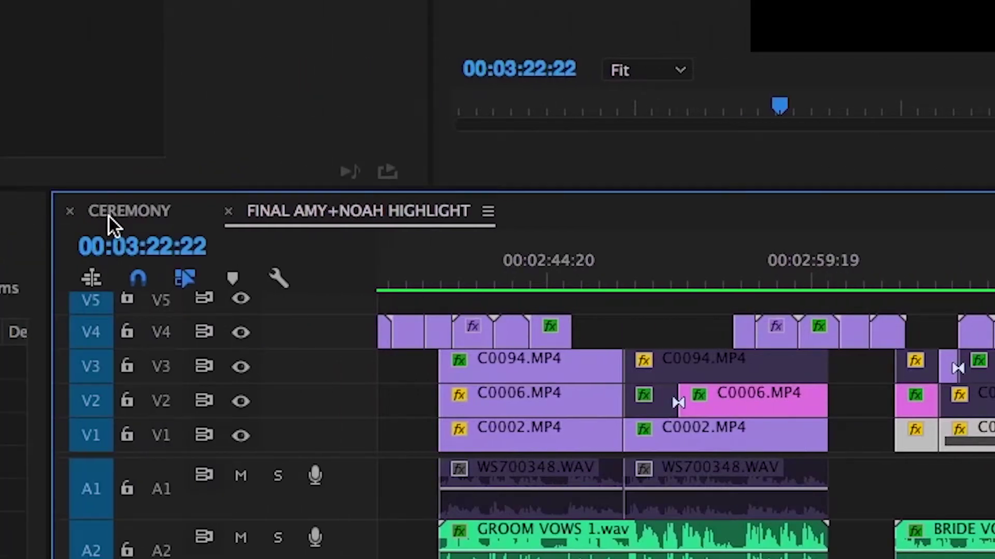
click(109, 216)
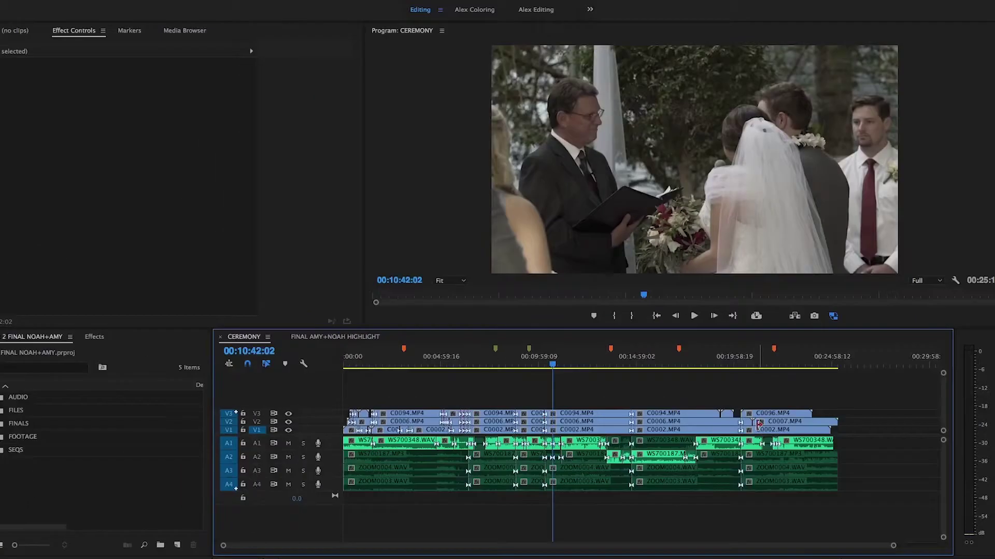
click(849, 366)
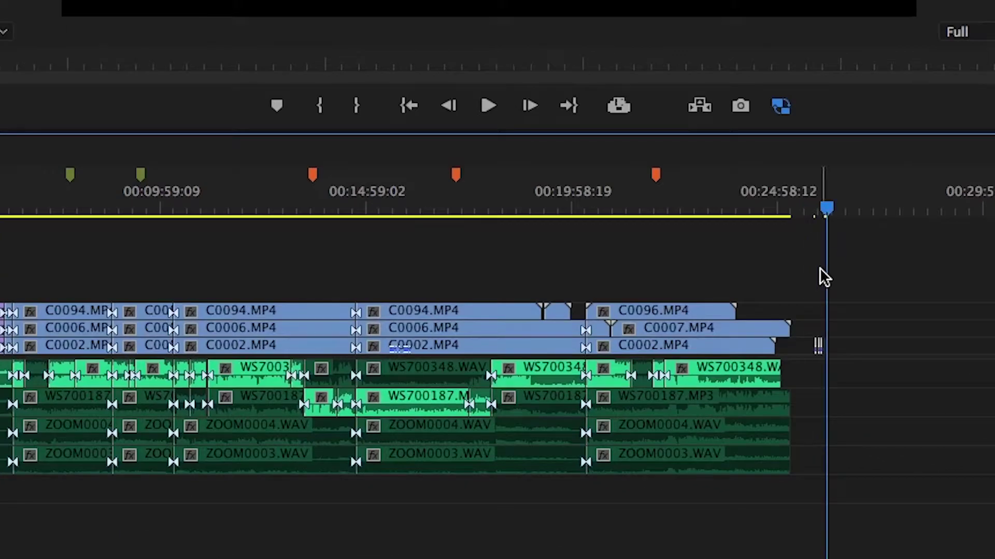
Step: Split the WS700187.MP3 audio on A2 at 00:15:34:07, where the first duplicate frame marker starts
click(397, 206)
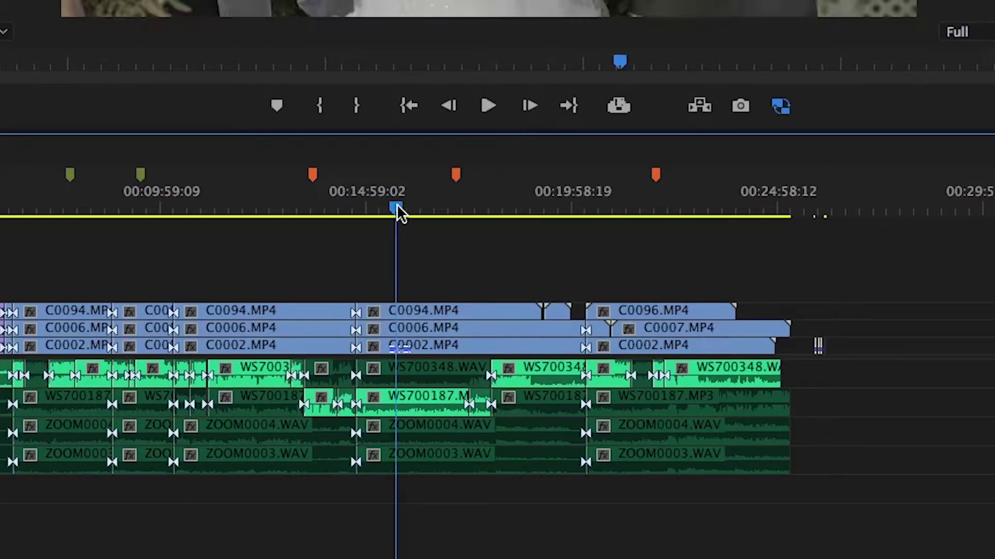
key(=)
key(=)
key(=)
key(=)
key(=)
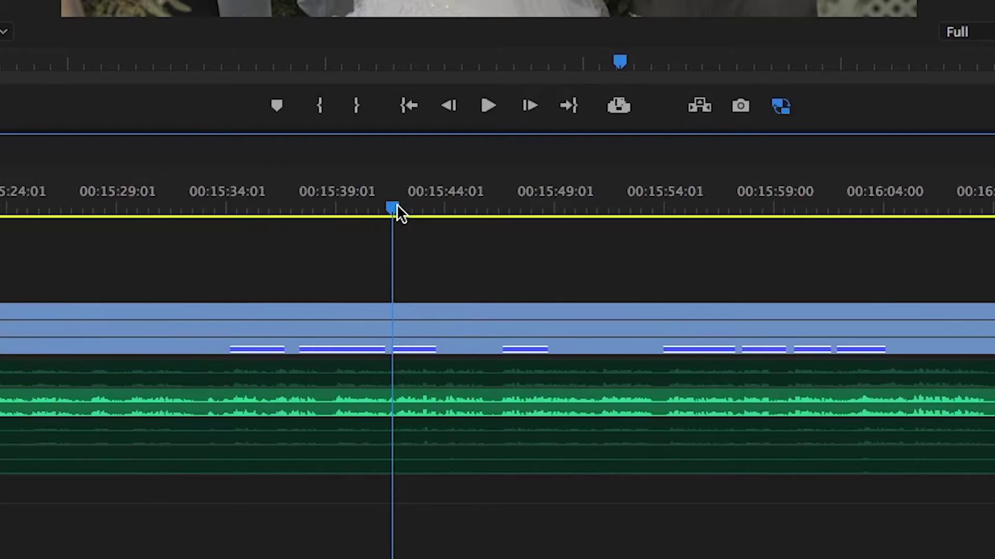
scroll(482, 244, right, 3)
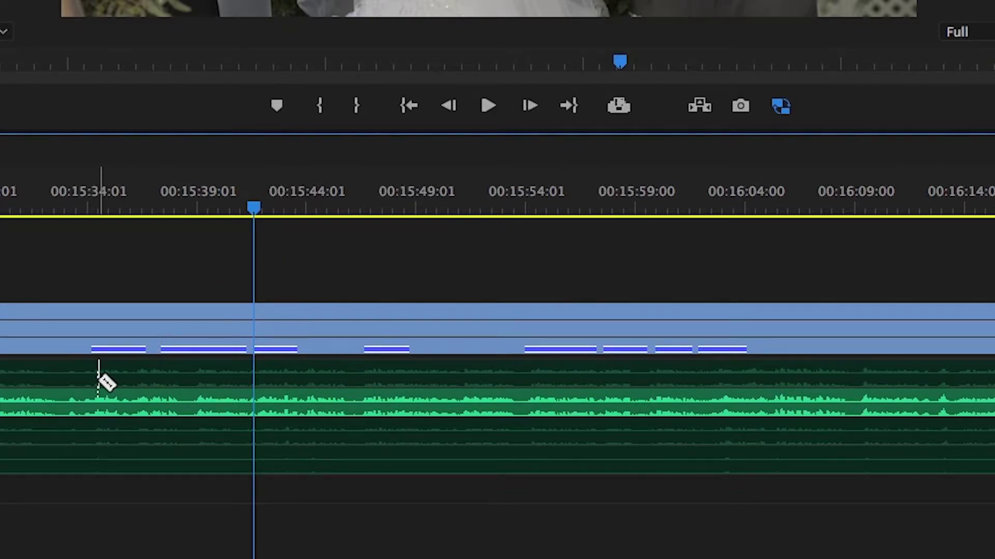
click(91, 206)
key(=)
key(=)
key(=)
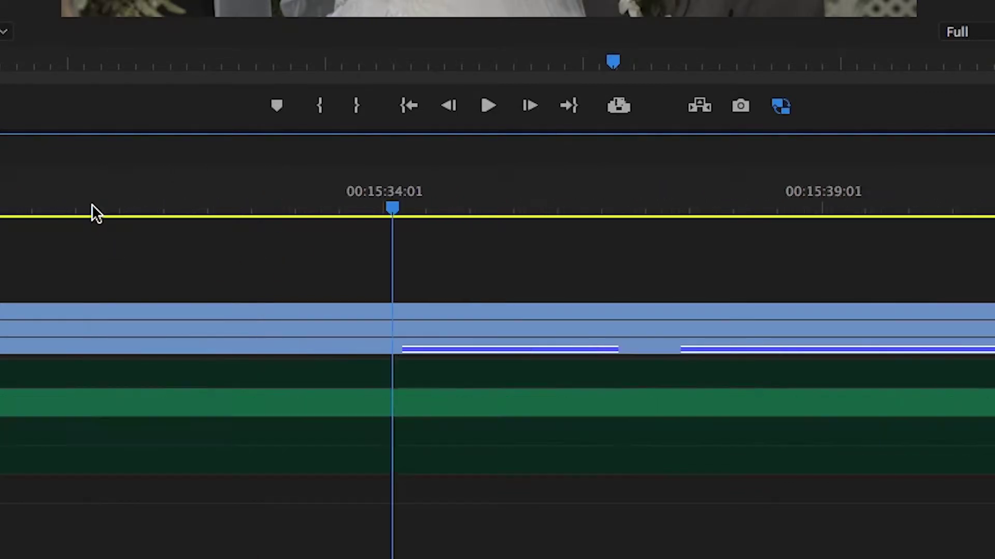
key(=)
scroll(266, 237, right, 3)
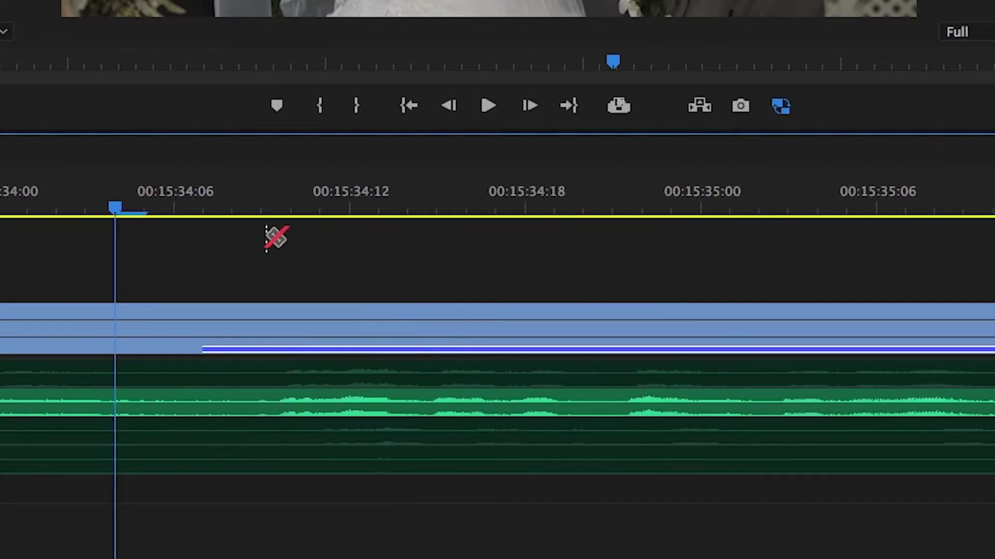
drag(137, 203, 212, 210)
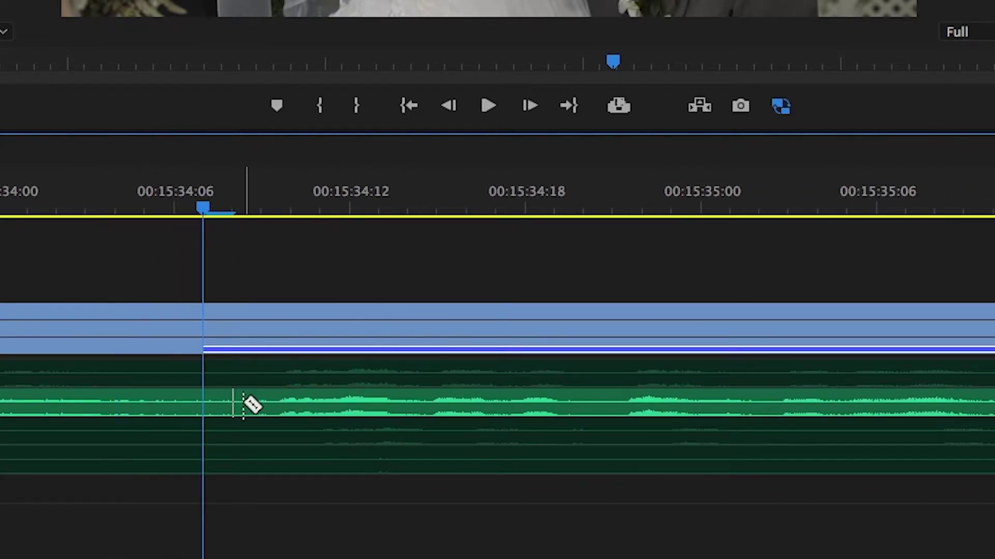
click(203, 406)
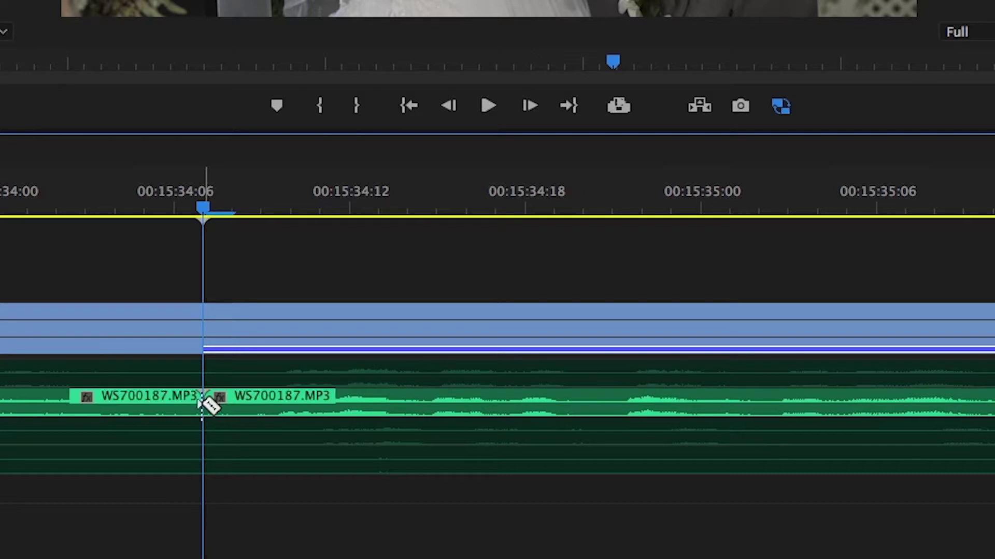
Step: Split WS700187.MP3 at the first duplicate marker's end at 00:15:36:18 and the second marker's start at 00:15:37:11
scroll(349, 417, down, 10)
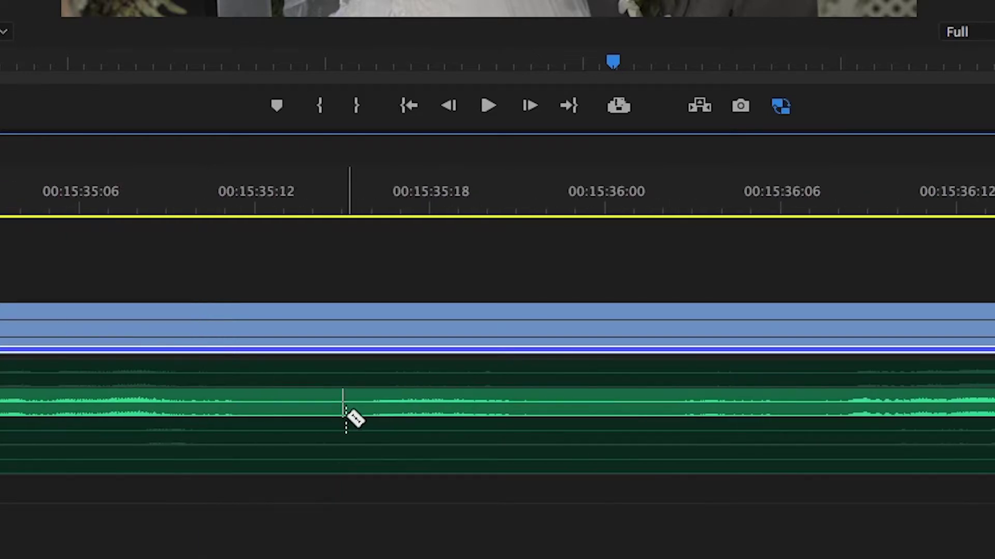
scroll(355, 419, down, 2)
click(333, 200)
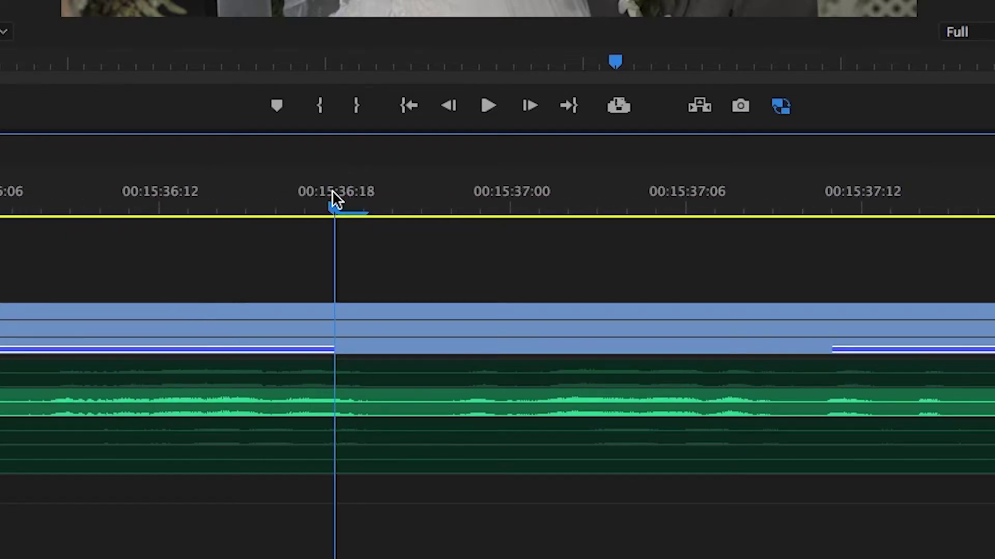
click(334, 407)
key(minus)
key(v)
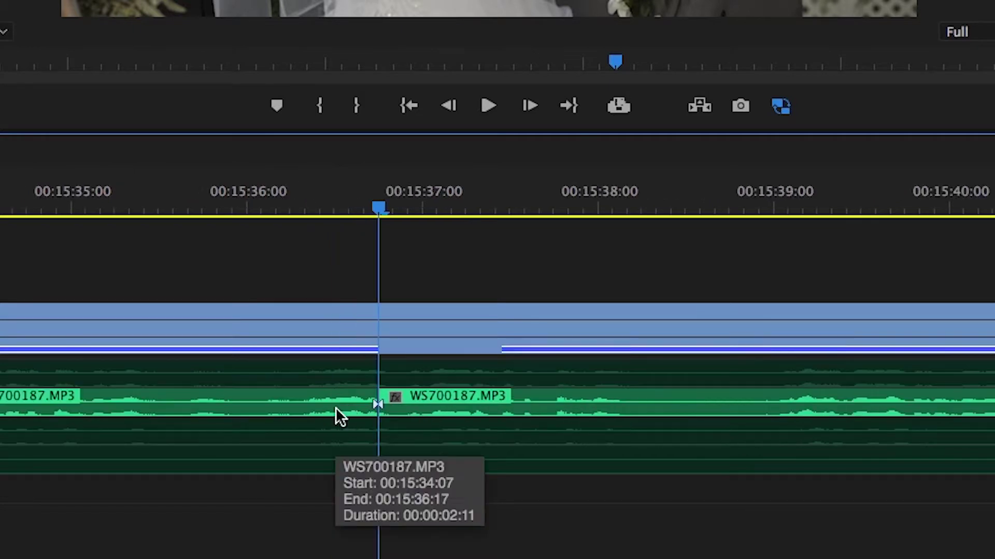
scroll(362, 350, down, 6)
drag(279, 190, 296, 187)
key(c)
click(294, 402)
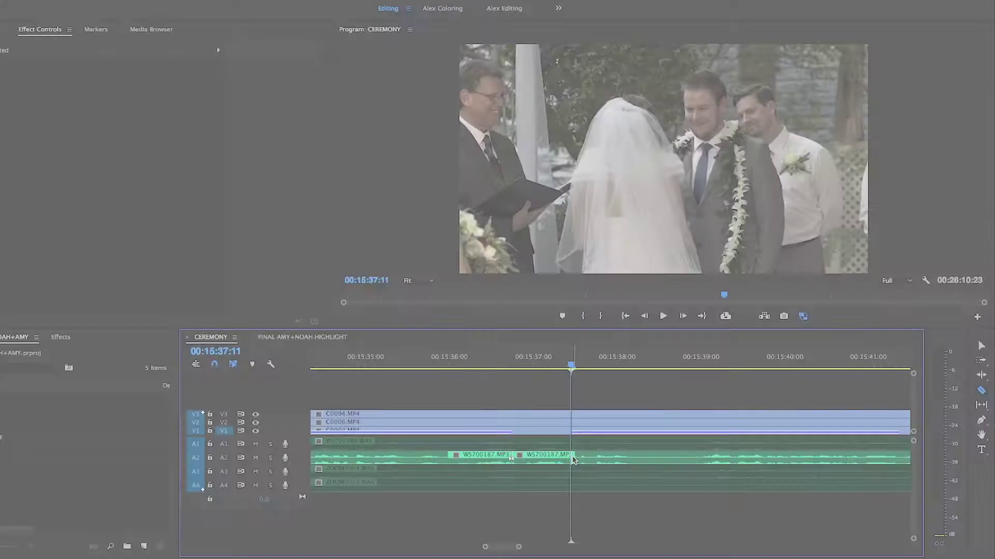
Step: Split WS700187.MP3 at both edges of the short gap between the second and third duplicate markers, just after 00:15:41:01
click(521, 361)
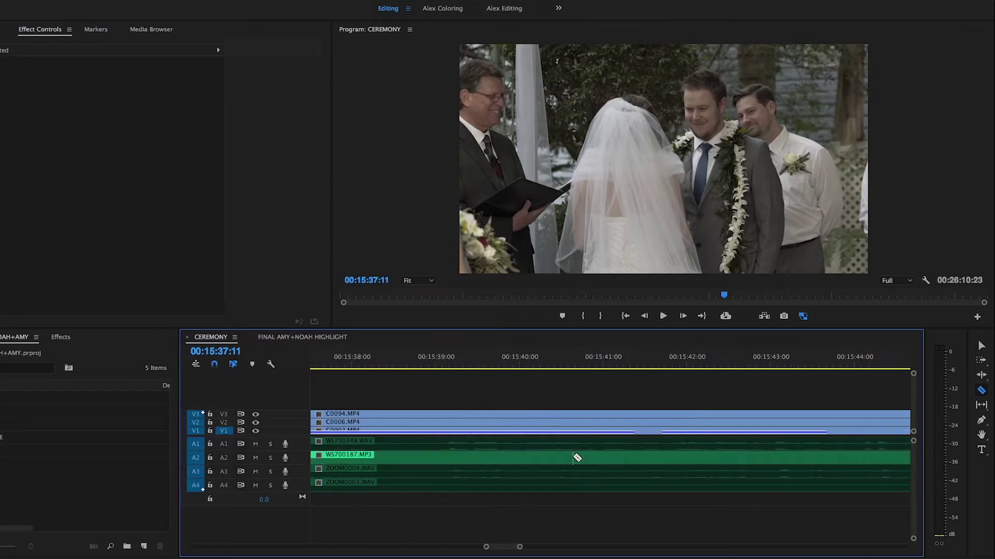
drag(521, 361, 562, 370)
click(536, 457)
click(562, 461)
Step: Split WS700187.MP3 at the third duplicate marker's end at 00:15:43:16 and the fourth marker's start at 00:15:46:17
drag(718, 366, 728, 369)
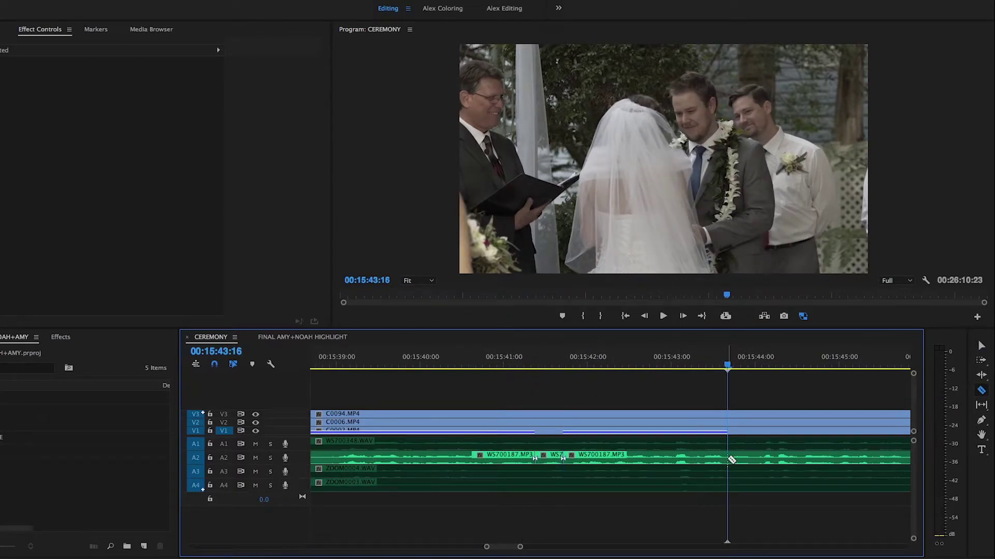
click(728, 459)
scroll(730, 460, right, 3)
scroll(729, 460, right, 2)
click(669, 359)
click(668, 460)
Step: Split WS700187.MP3 at the fourth duplicate marker's end at 00:15:48:19 and the fifth marker's start near 00:15:54:01
scroll(669, 461, right, 3)
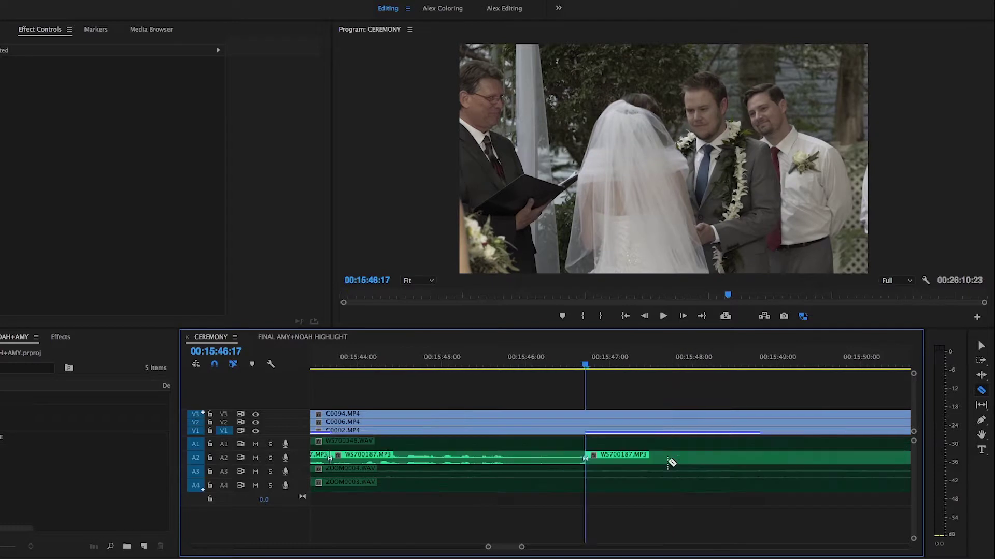
click(663, 360)
click(676, 459)
scroll(676, 458, down, 2)
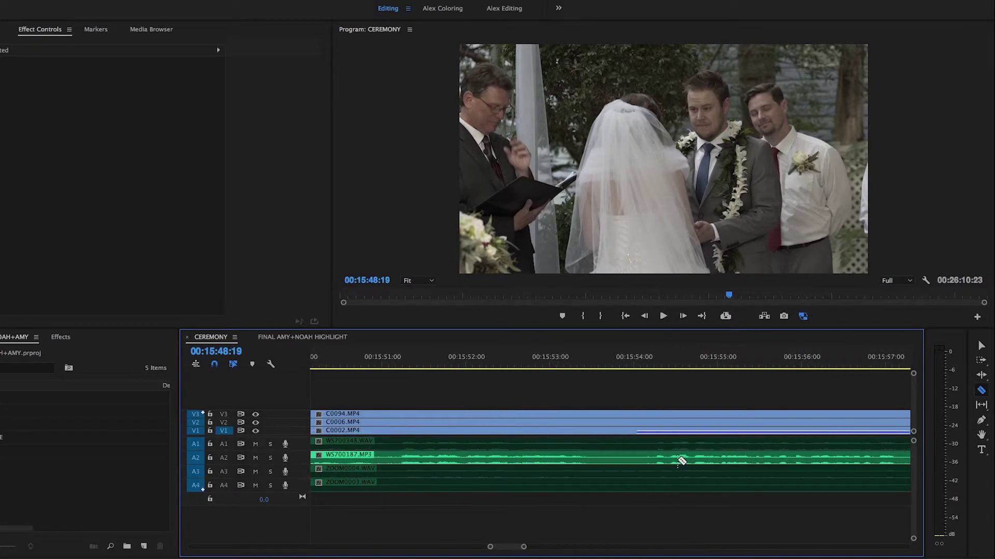
click(637, 366)
click(637, 458)
Step: Split WS700187.MP3 at the fifth duplicate marker's end at 00:15:57:07, and at the sixth marker's start and its end at 00:15:59:15
scroll(637, 458, down, 2)
click(578, 365)
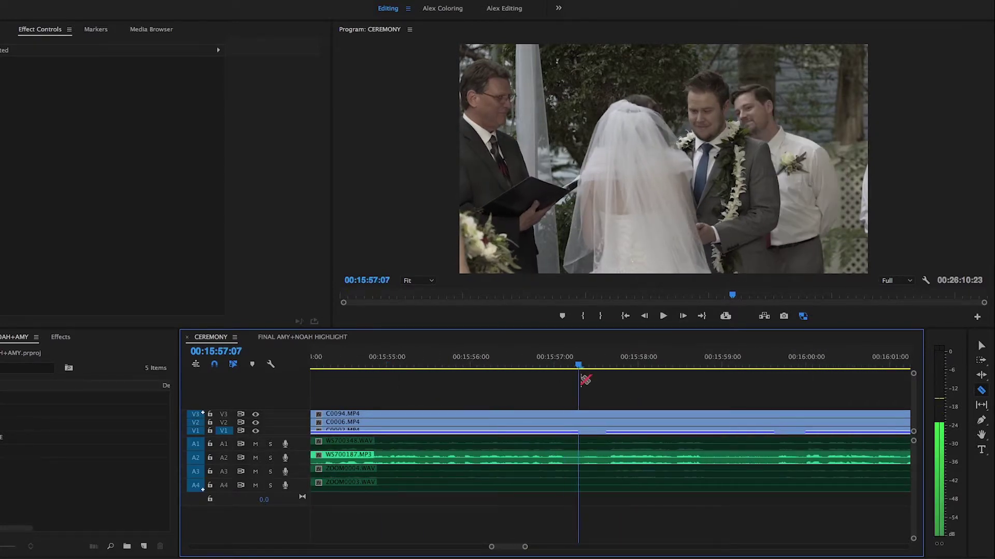
click(578, 459)
click(606, 364)
click(605, 458)
scroll(605, 459, down, 2)
click(592, 364)
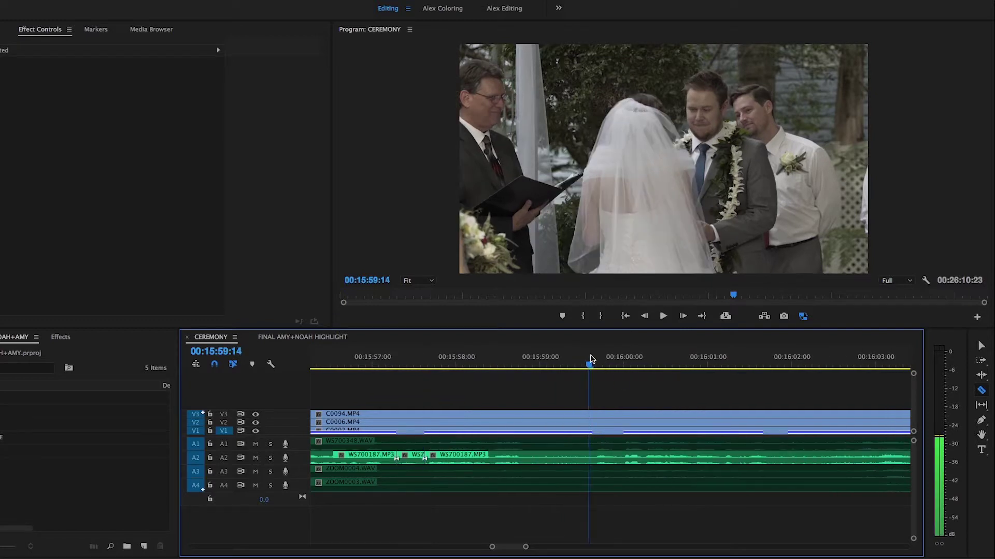
click(596, 459)
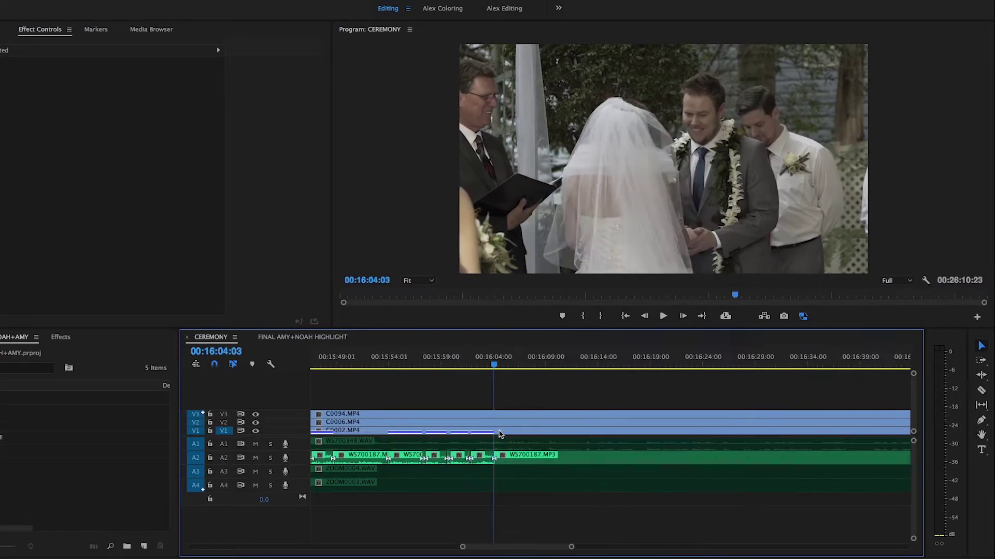
Step: Copy the WS700187.MP3 segments lying under the duplicate markers into the highlight sequence's empty area at 00:06:08:17
scroll(499, 435, up, 4)
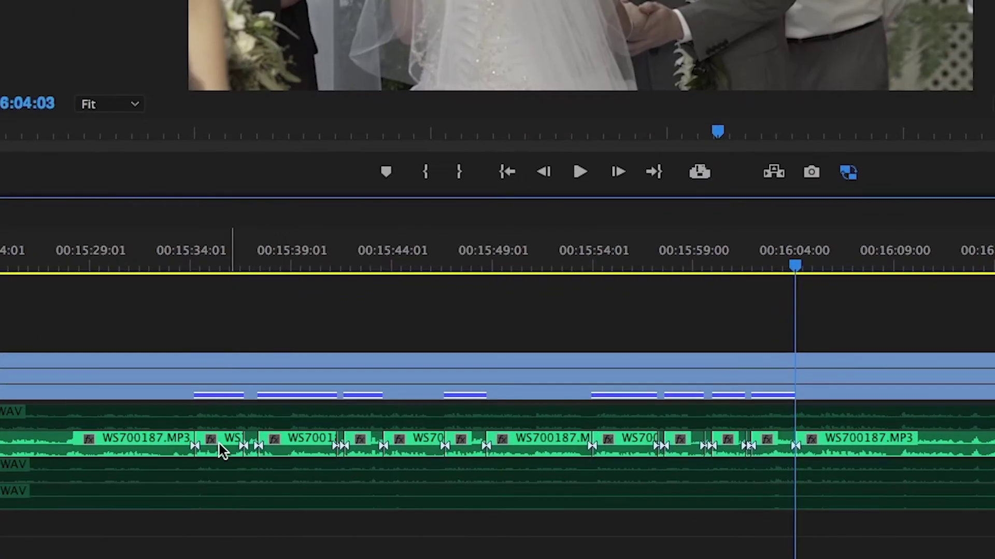
click(349, 450)
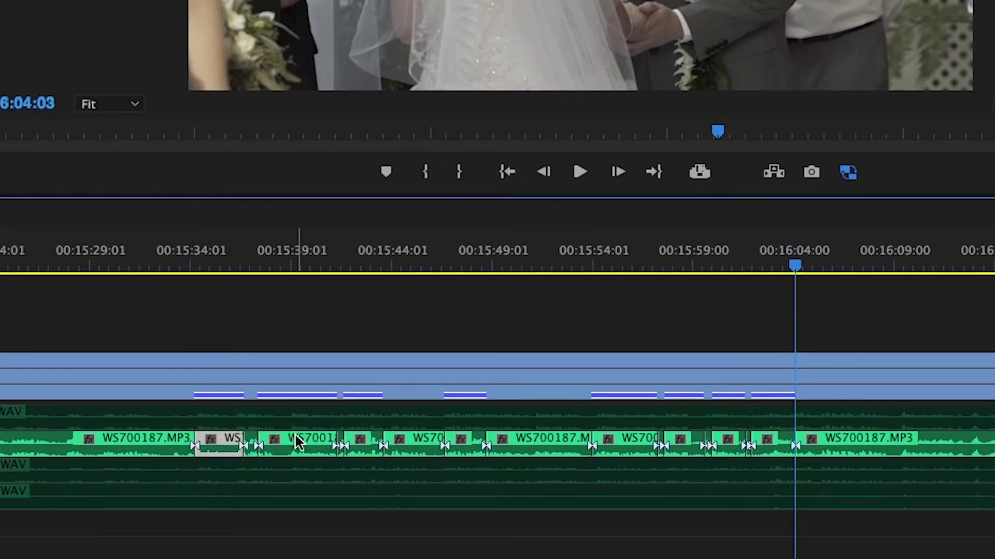
shift+click(409, 451)
shift+click(372, 447)
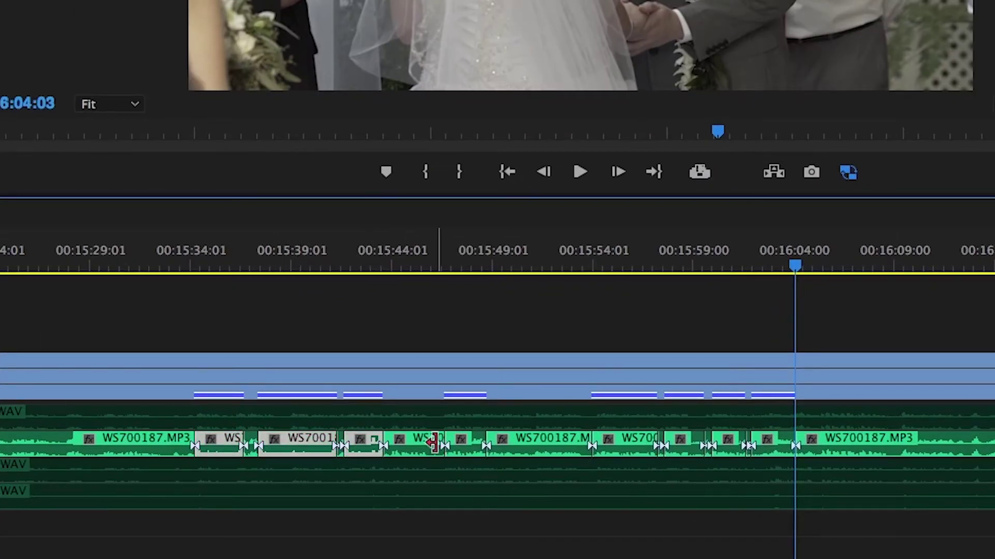
shift+click(462, 449)
shift+click(624, 449)
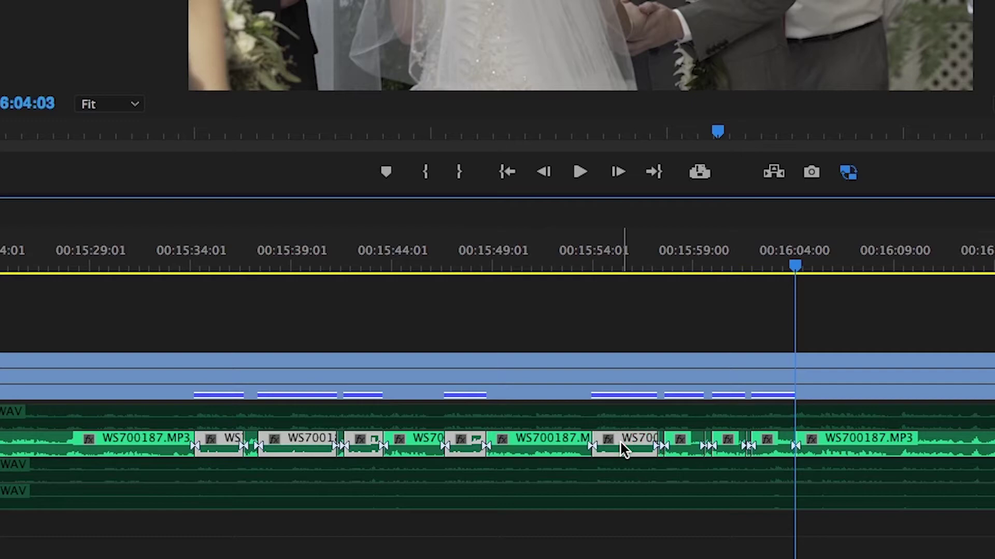
shift+click(684, 448)
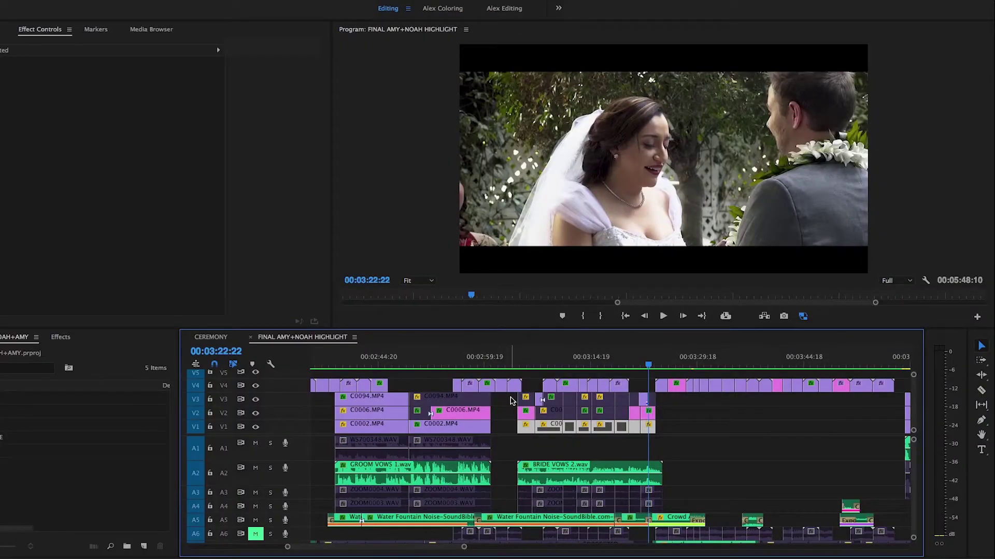
key(minus)
key(minus)
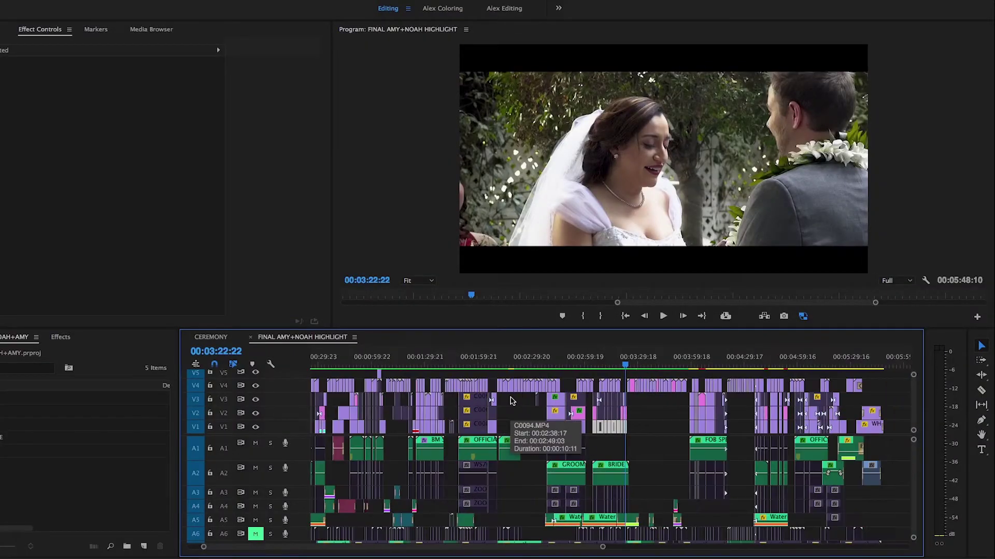
scroll(508, 400, right, 7)
click(539, 366)
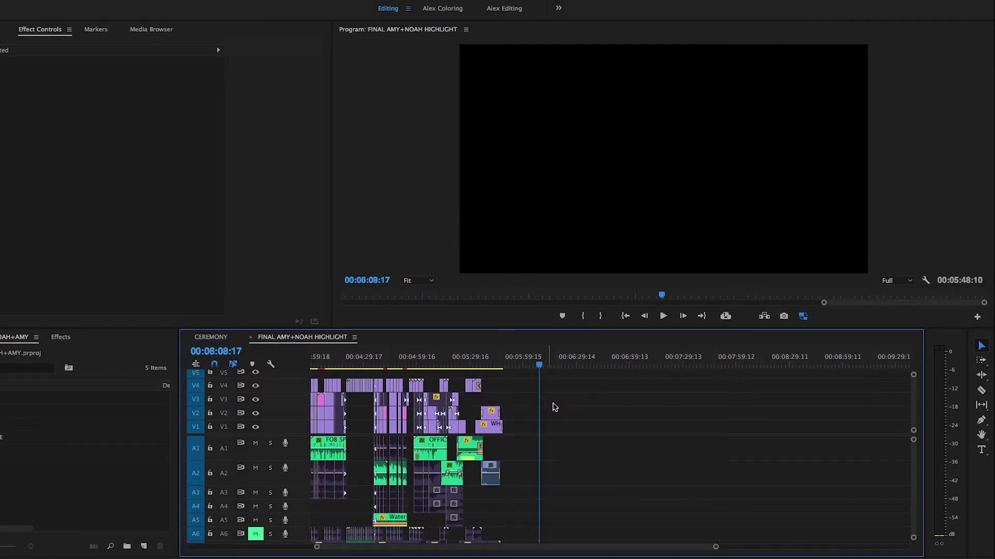
key(ctrl+v)
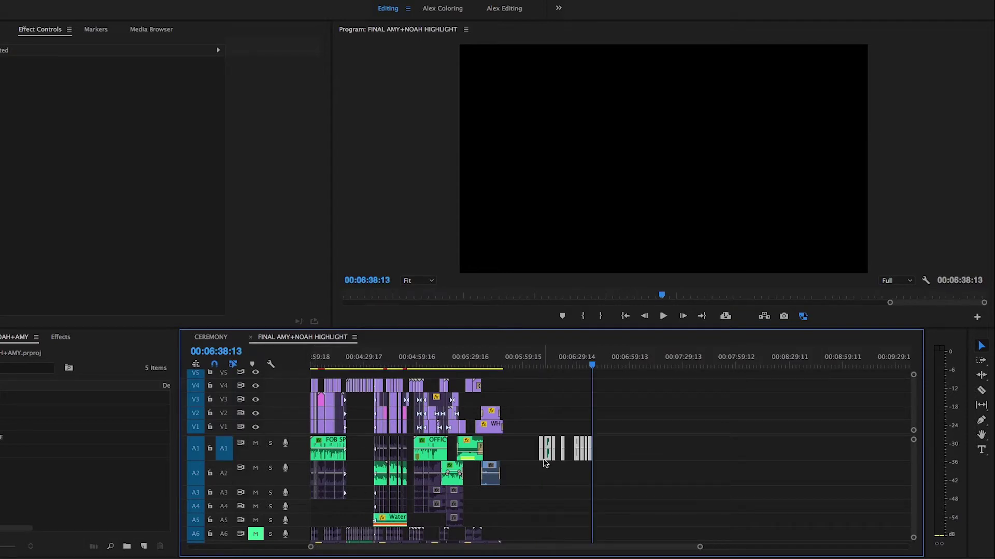
Step: Close the gaps between the pasted WS700187.MP3 segments in the empty area so they sit back to back
drag(550, 364, 548, 361)
key(equal)
key(equal)
key(equal)
key(equal)
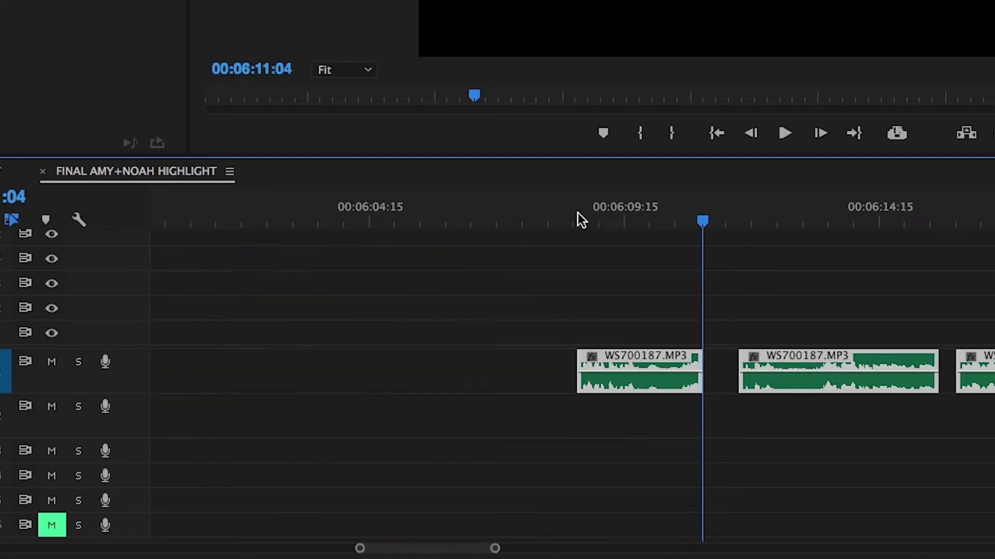
scroll(702, 354, right, 2)
click(589, 370)
click(602, 380)
key(Delete)
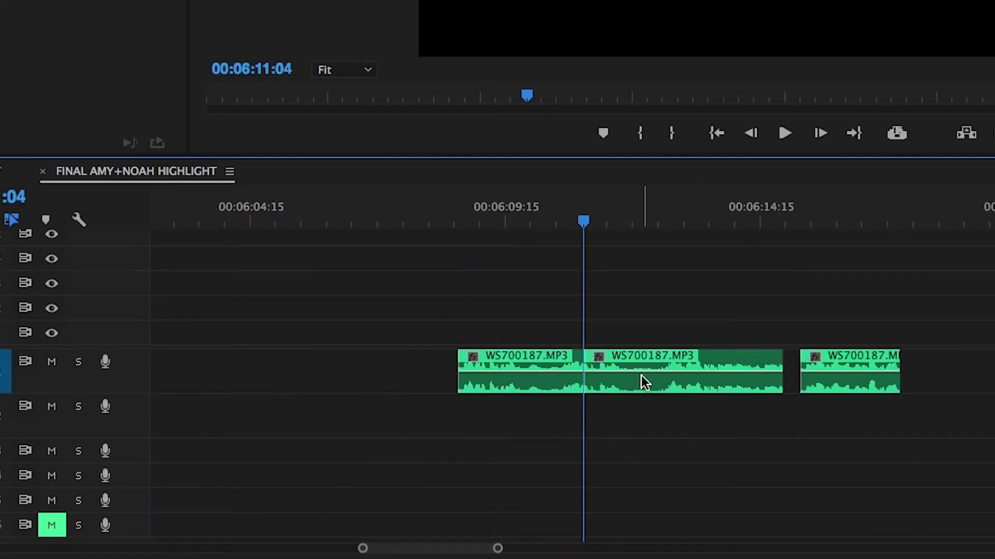
click(791, 383)
key(Delete)
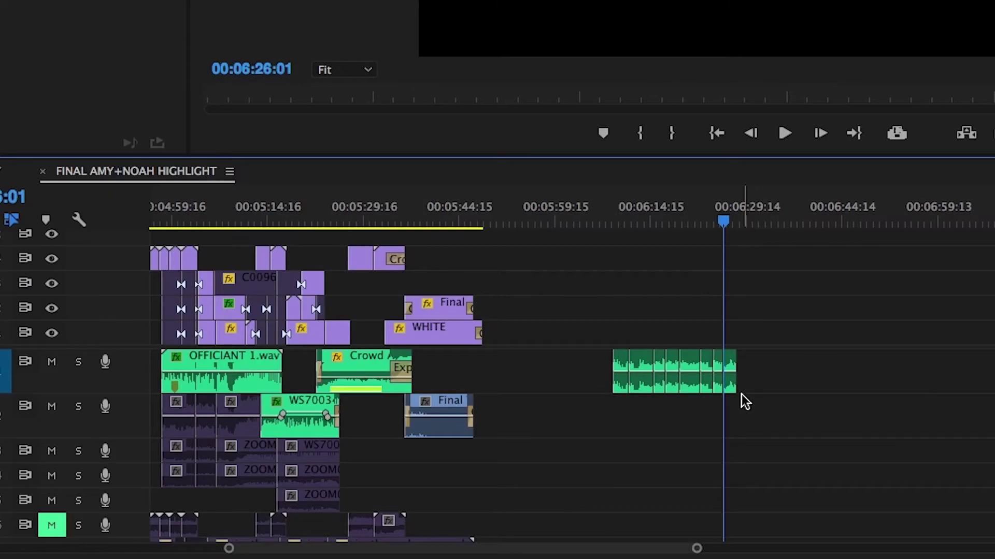
Step: Move the joined WS700187.MP3 segments onto A1 directly above BRIDE VOWS 2.wav, starting where that clip starts
drag(755, 387, 571, 388)
key(super+x)
scroll(599, 387, left, 5)
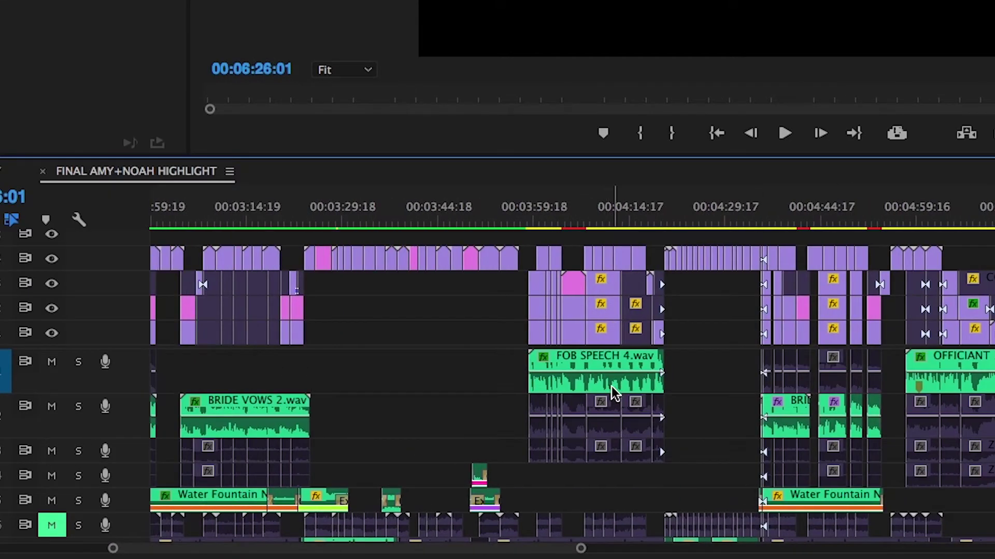
scroll(444, 273, up, 5)
drag(561, 218, 540, 215)
key(=)
click(651, 214)
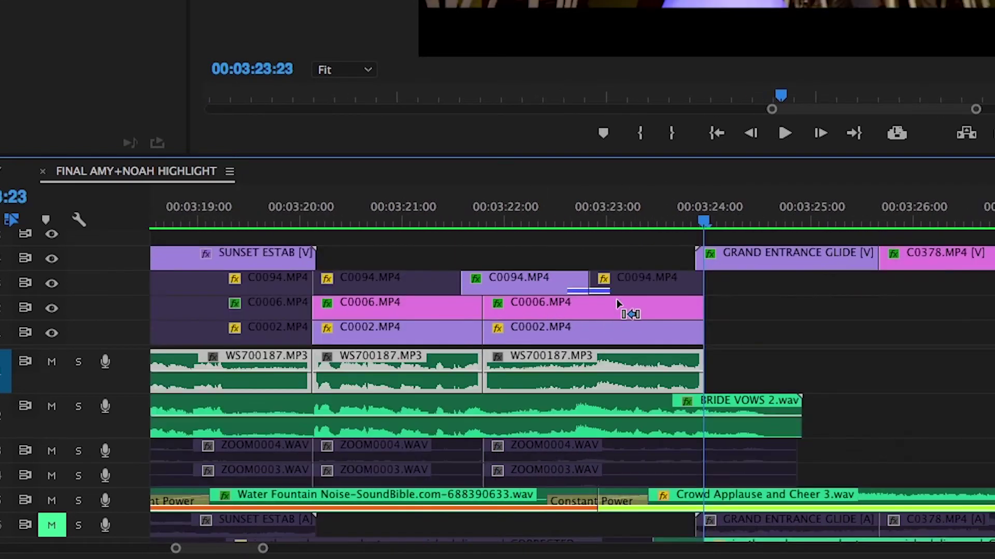
scroll(274, 415, up, 10)
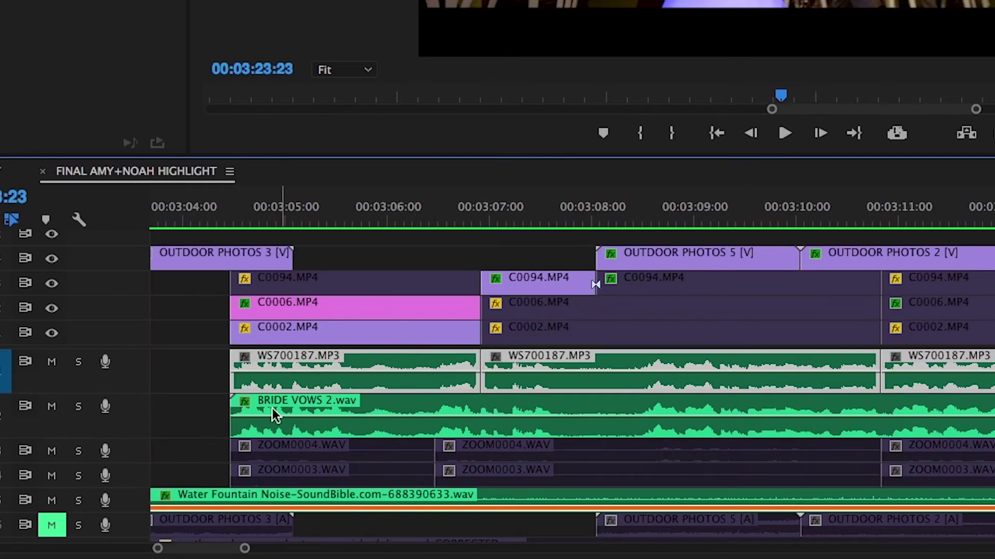
Step: Compare the WS700187.MP3 waveform with the BRIDE VOWS 2.wav waveform around 00:03:05:17 to check their sync
click(360, 221)
key(=)
key(=)
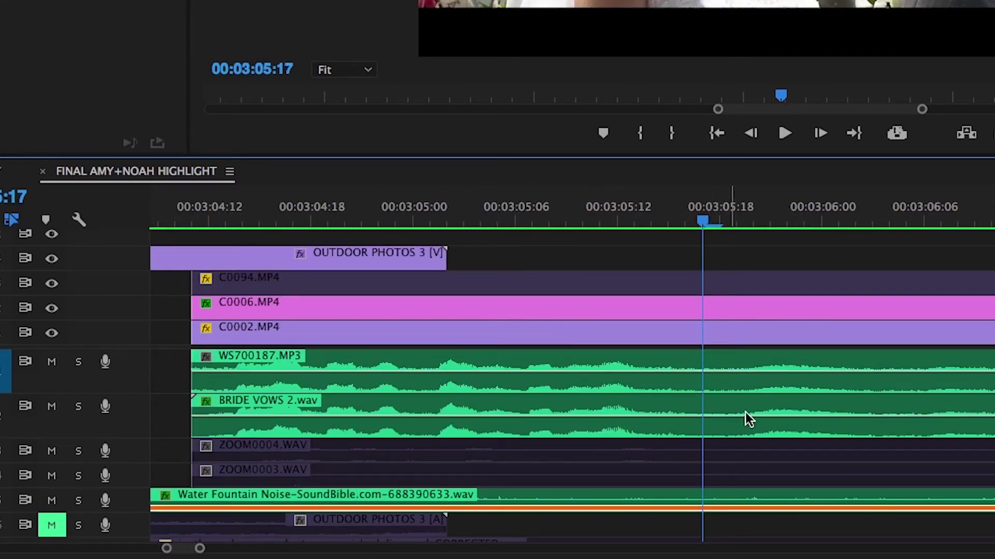
scroll(946, 409, down, 2)
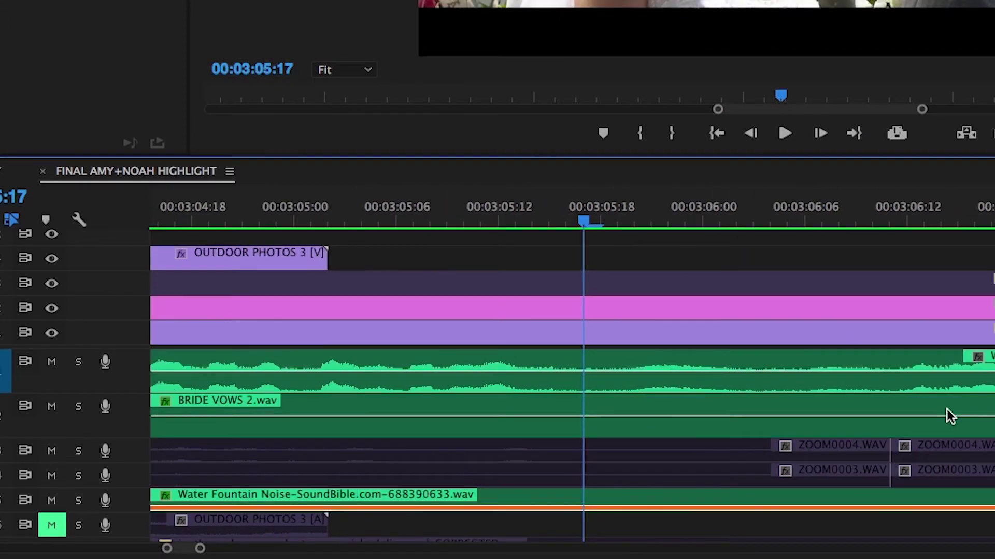